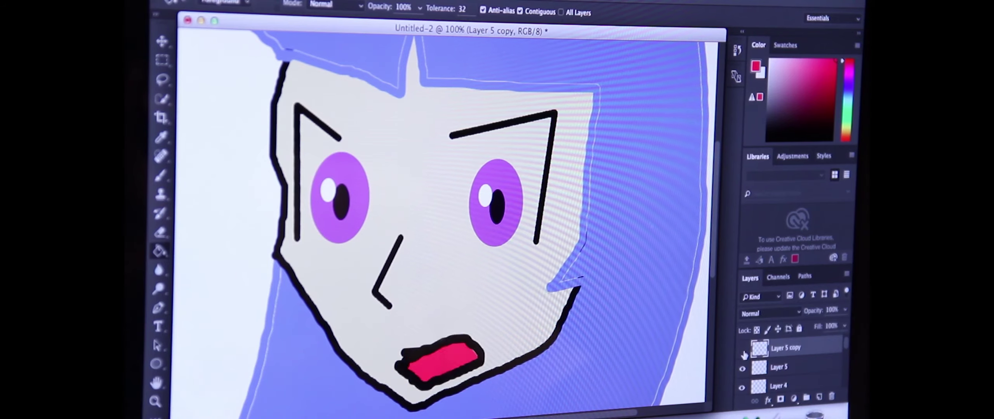
pyautogui.click(742, 350)
pyautogui.click(742, 368)
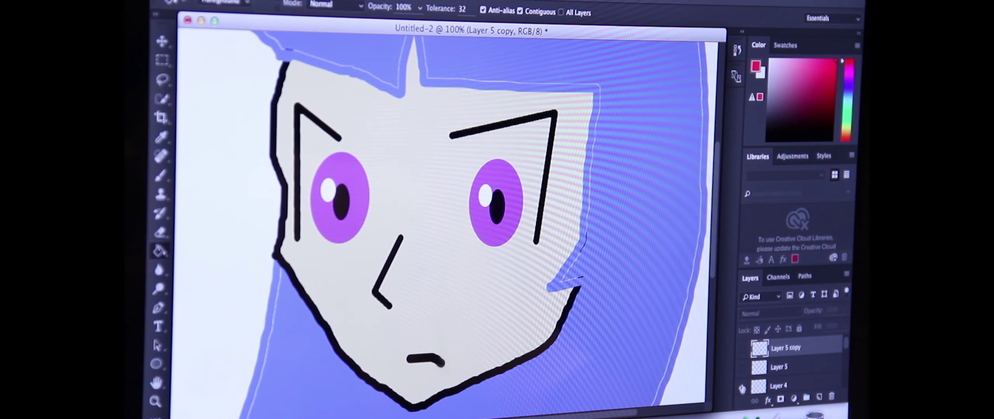